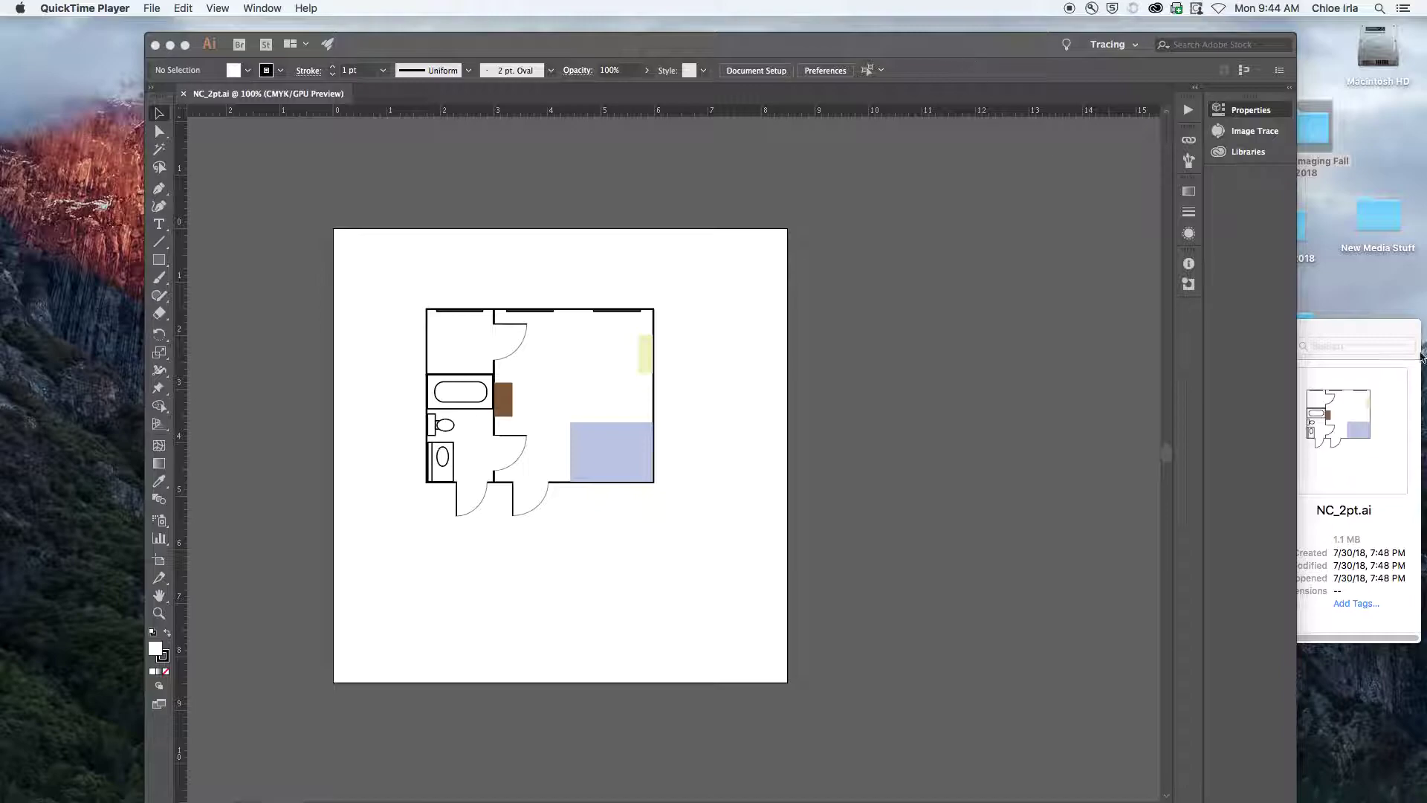
# - Check NC_2pt.ai in the Finder's Floor plan project folder, then return to the Illustrator floor plan
pyautogui.click(1367, 327)
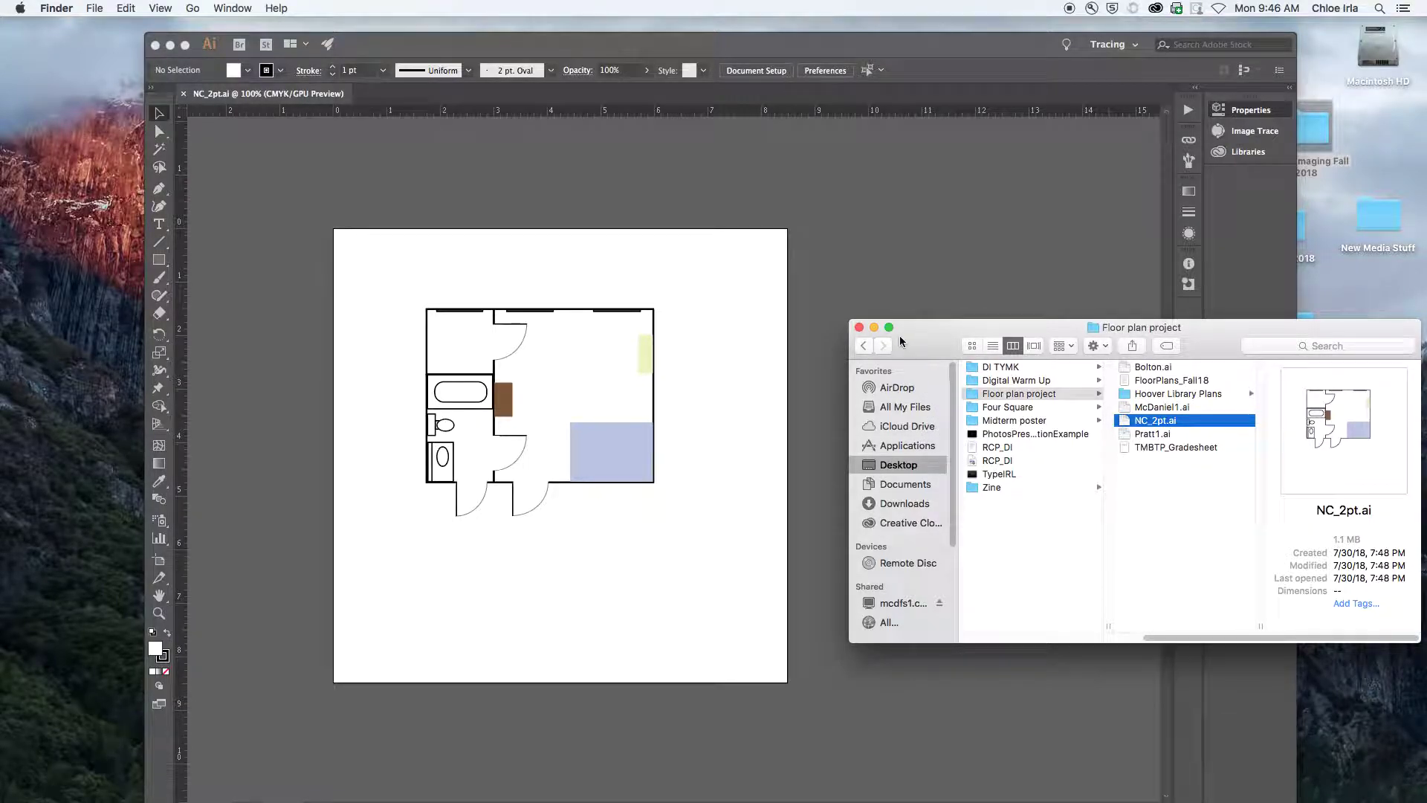
pyautogui.click(646, 45)
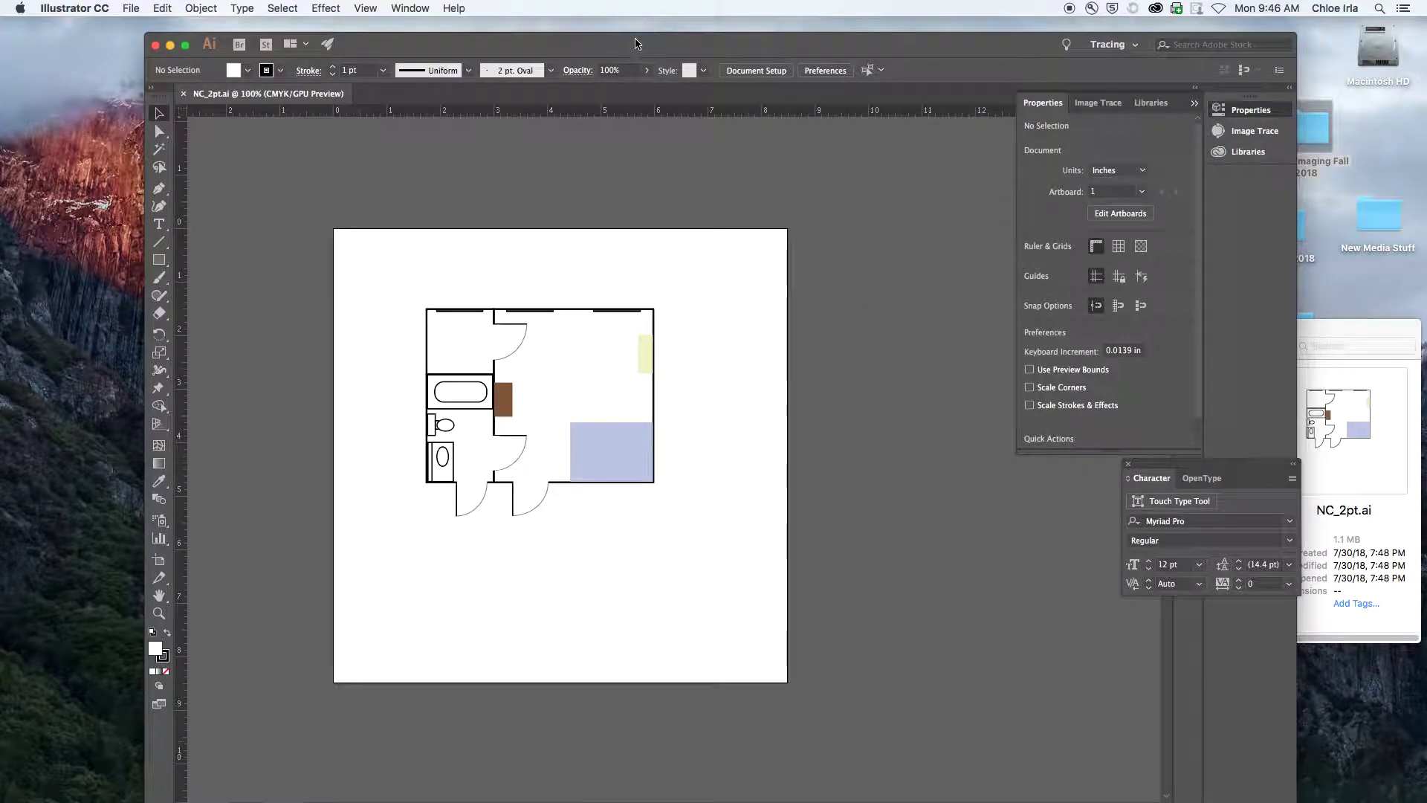
# - Export the floor plan as JPEG file NC_2pt.jpg with Use Artboards enabled
pyautogui.click(130, 8)
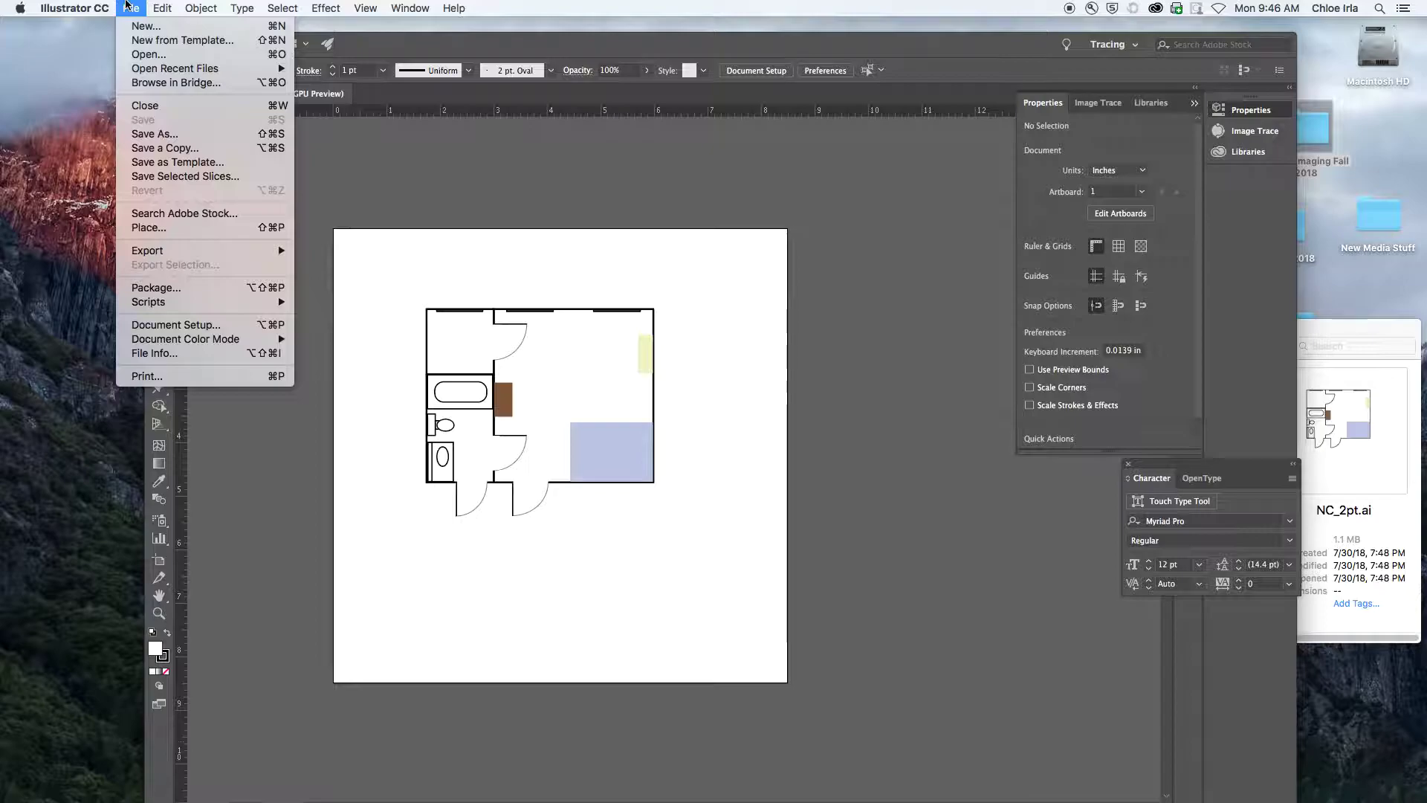
pyautogui.moveTo(209, 251)
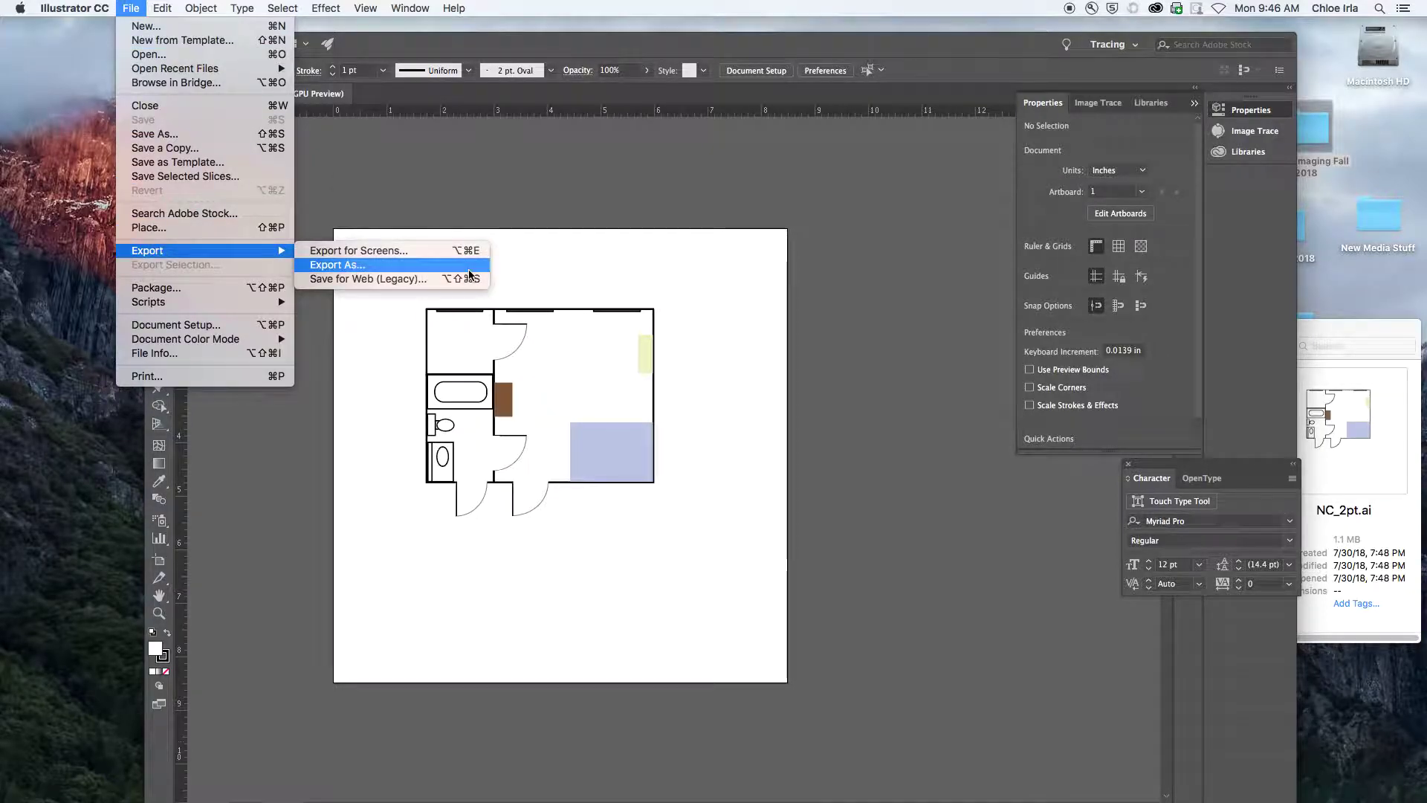
pyautogui.click(367, 266)
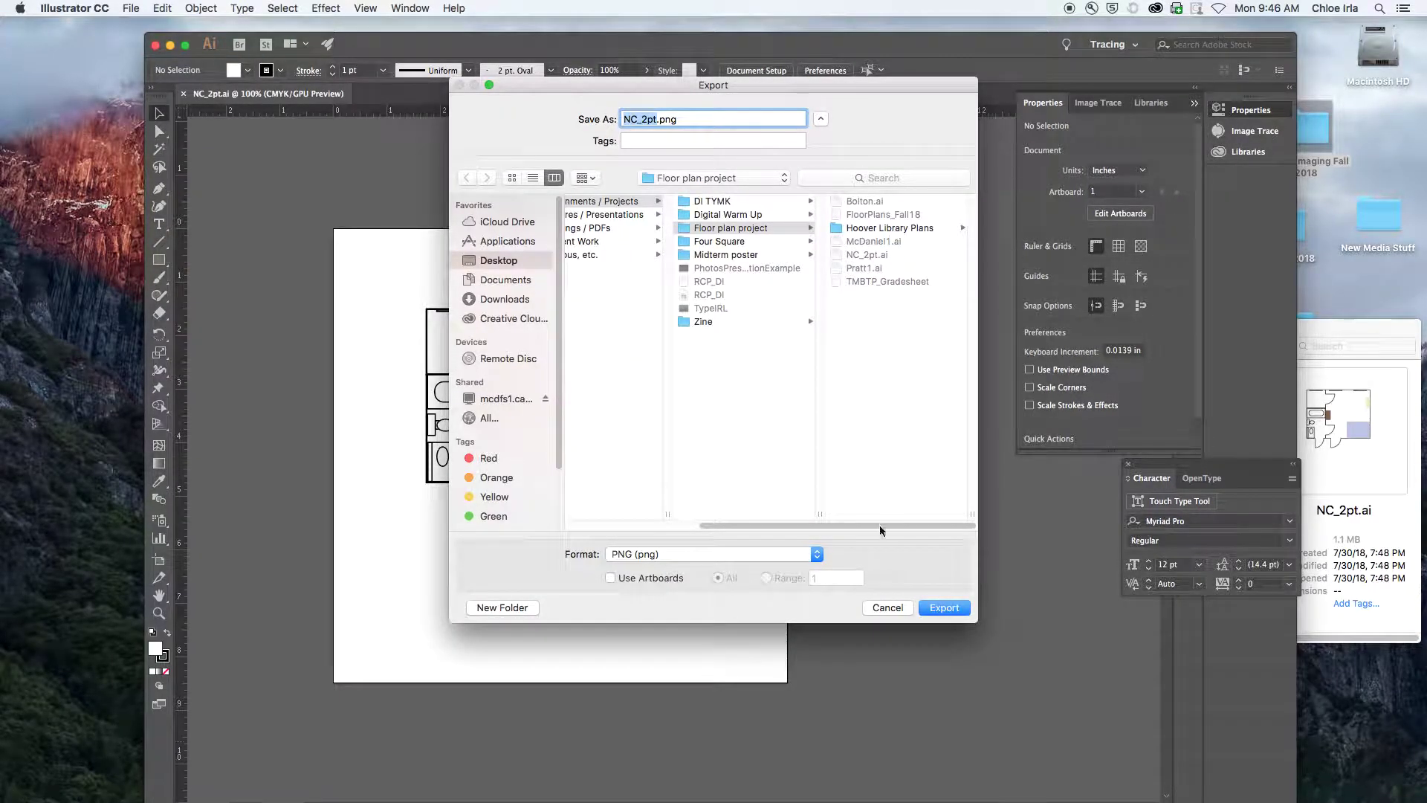
pyautogui.click(681, 554)
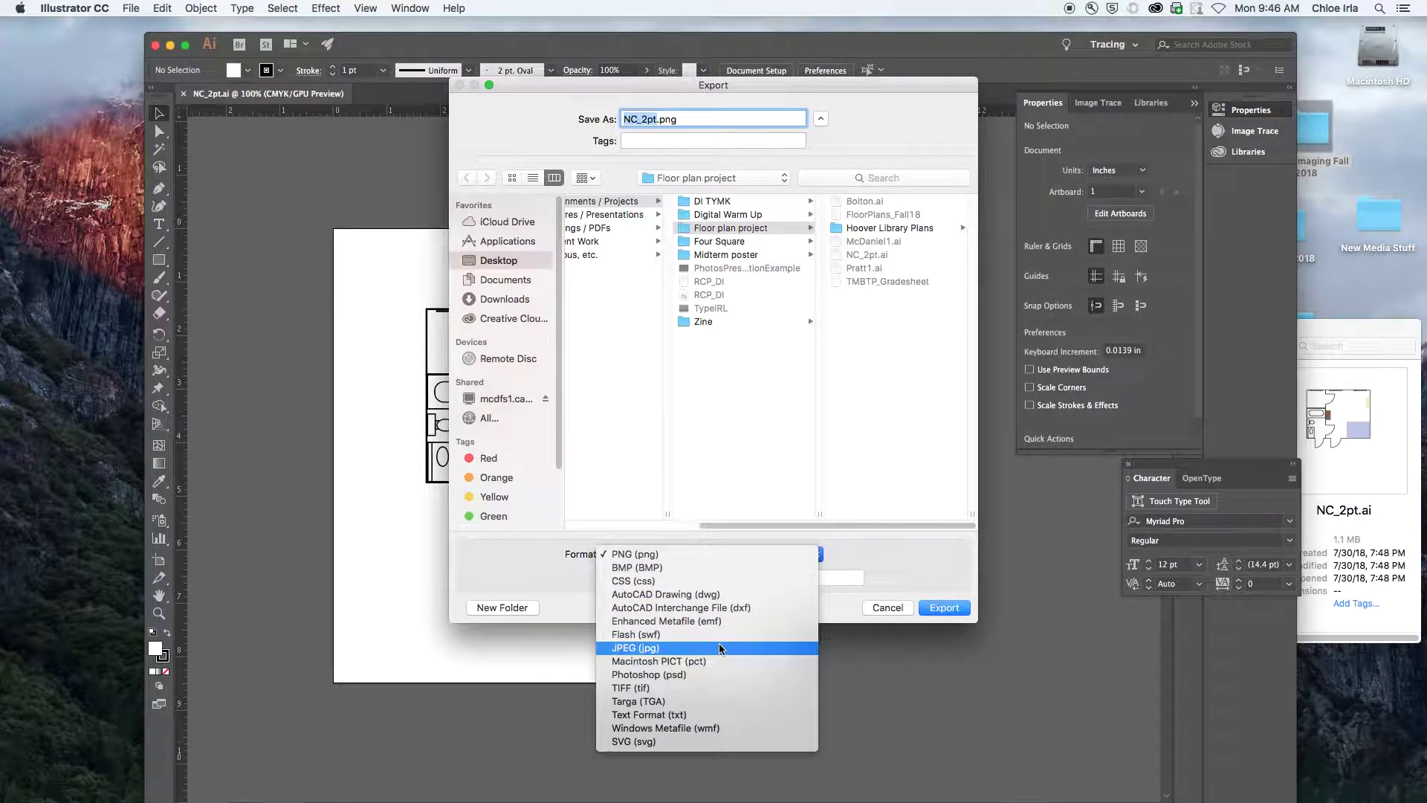
pyautogui.click(752, 649)
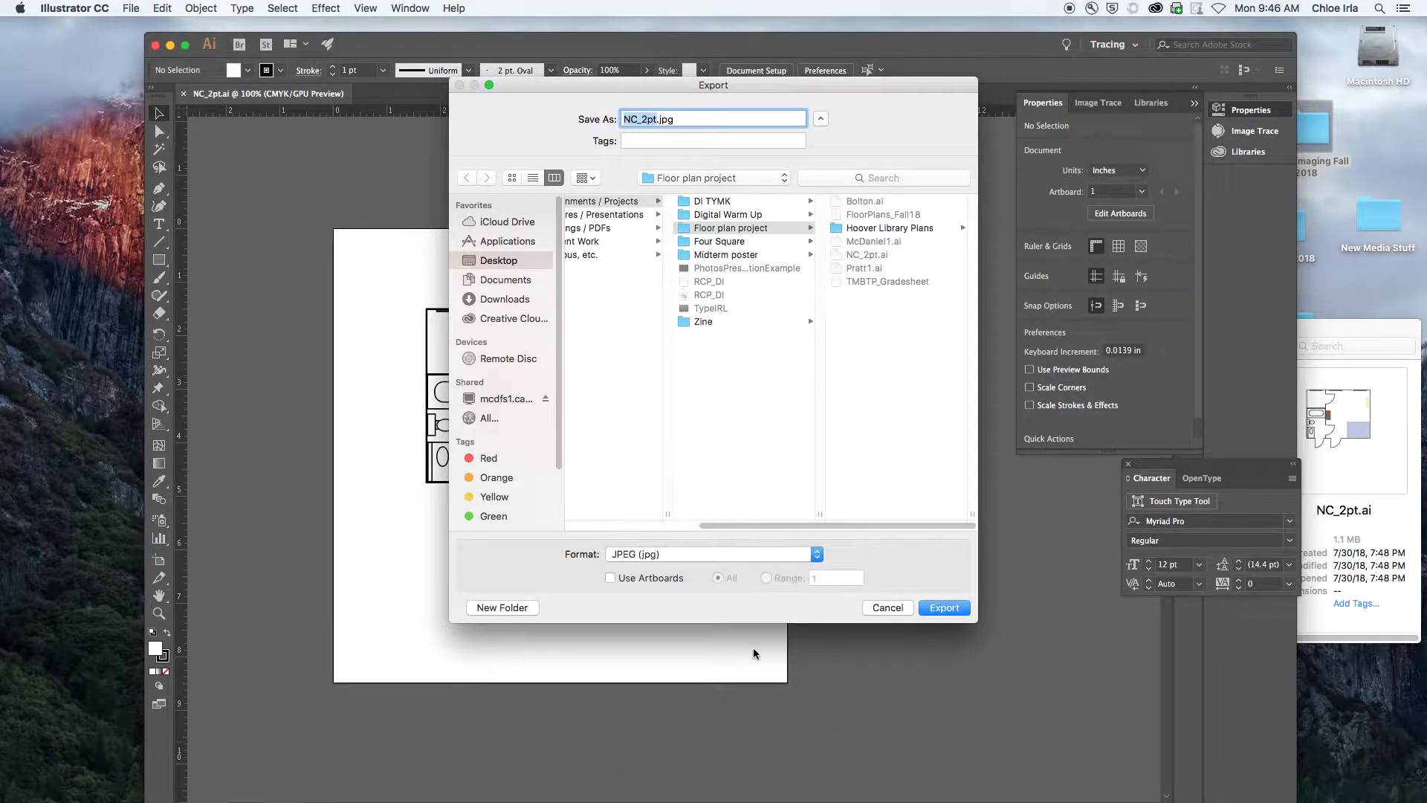
pyautogui.click(611, 579)
pyautogui.click(961, 609)
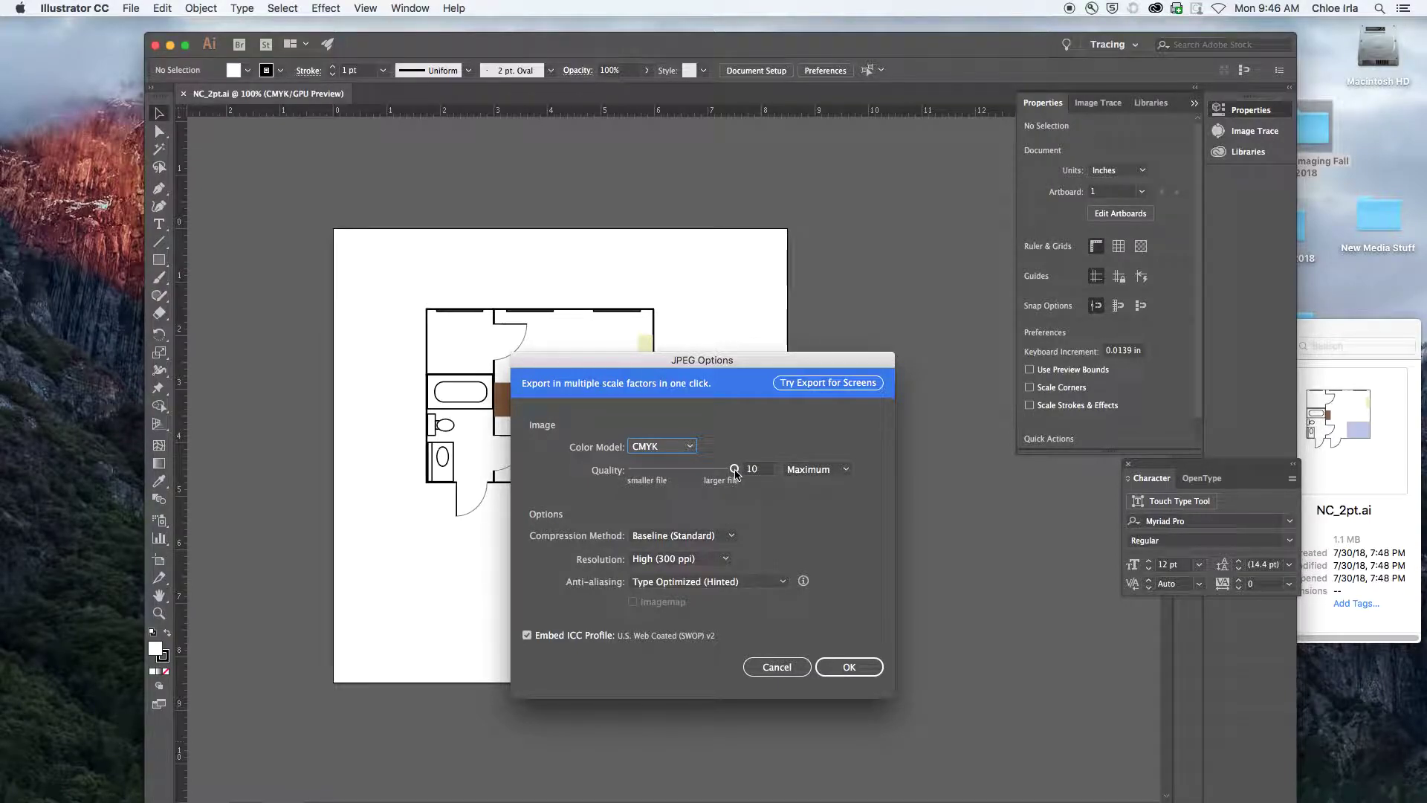
# - Export the JPEG at High (300 ppi) resolution with quality 10 Maximum
pyautogui.click(726, 559)
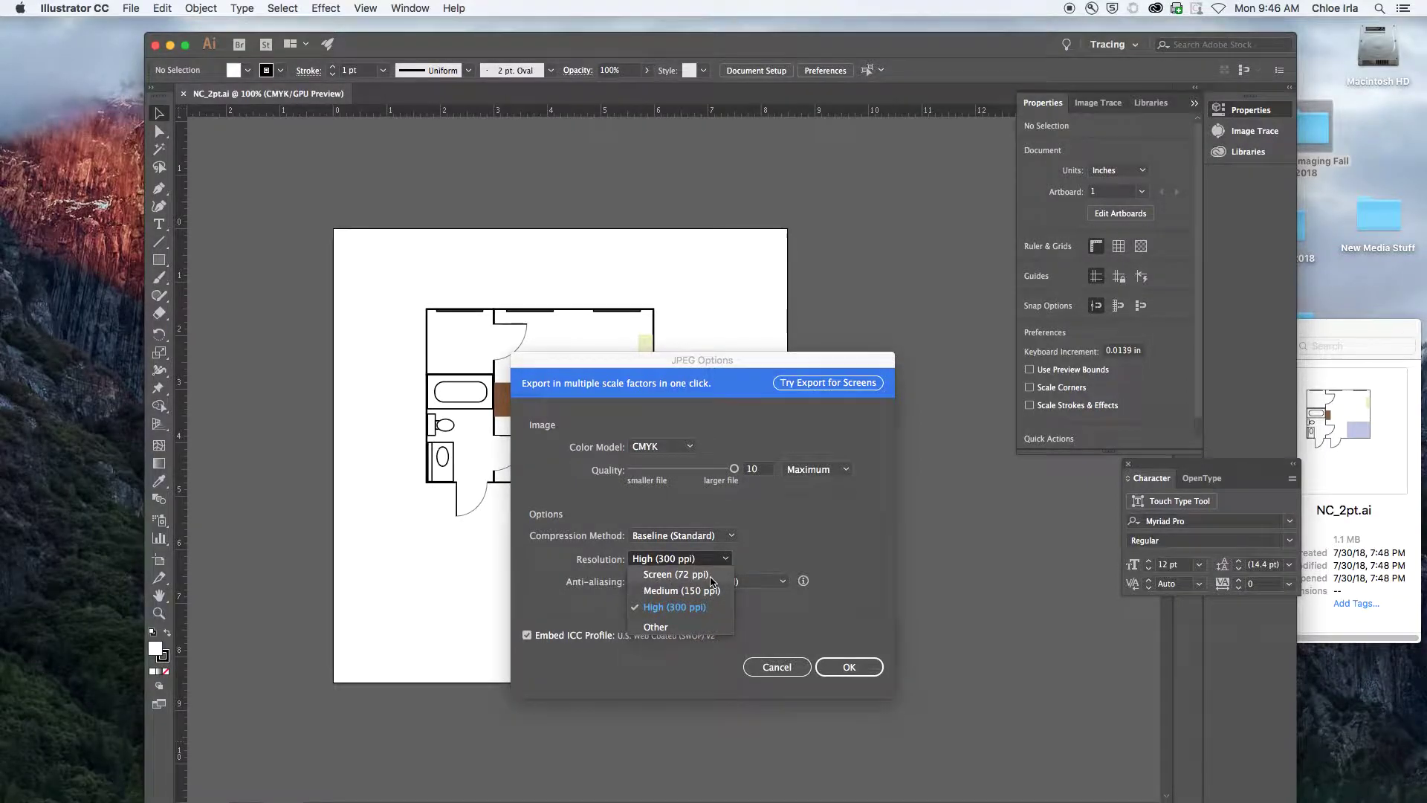
pyautogui.click(695, 575)
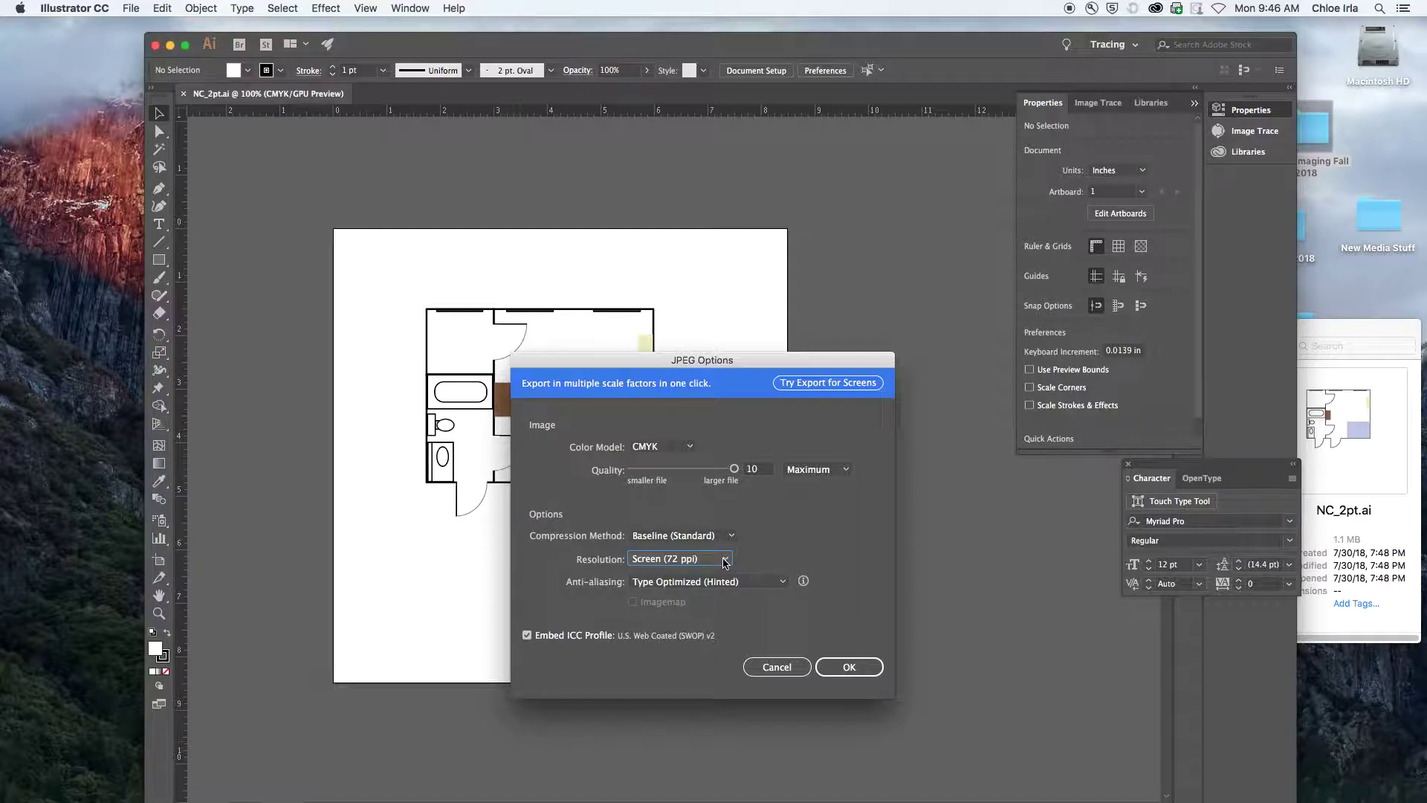
pyautogui.click(729, 561)
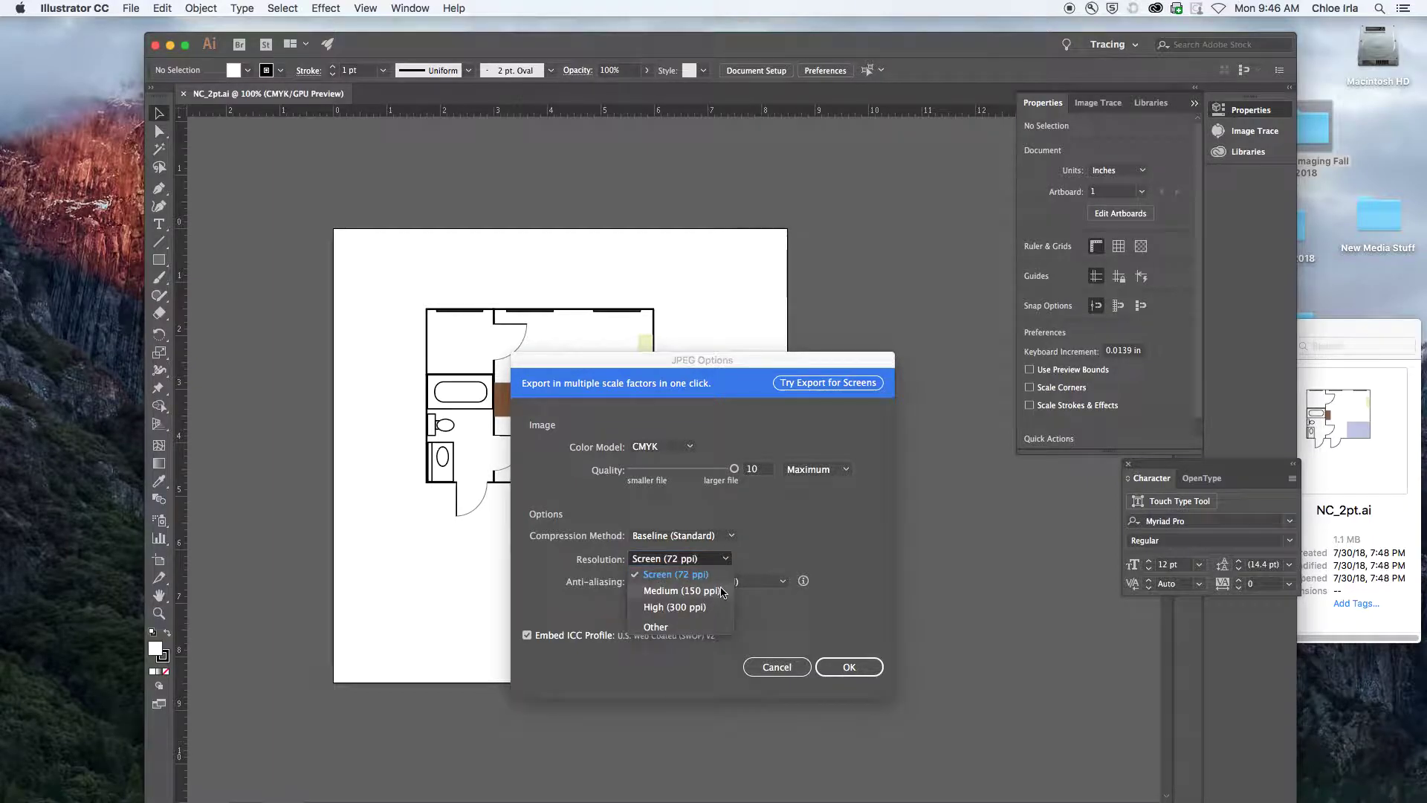
pyautogui.click(717, 605)
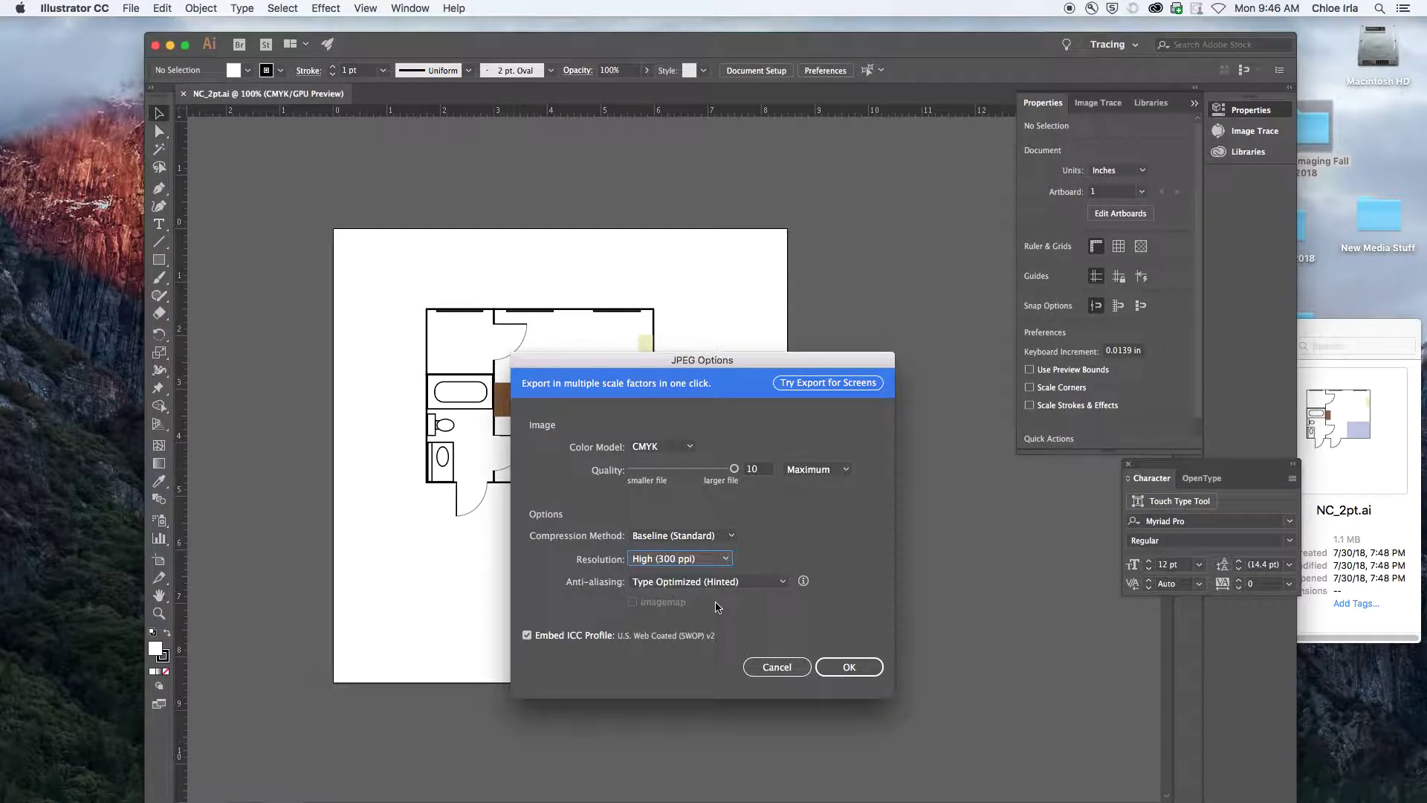
pyautogui.click(851, 668)
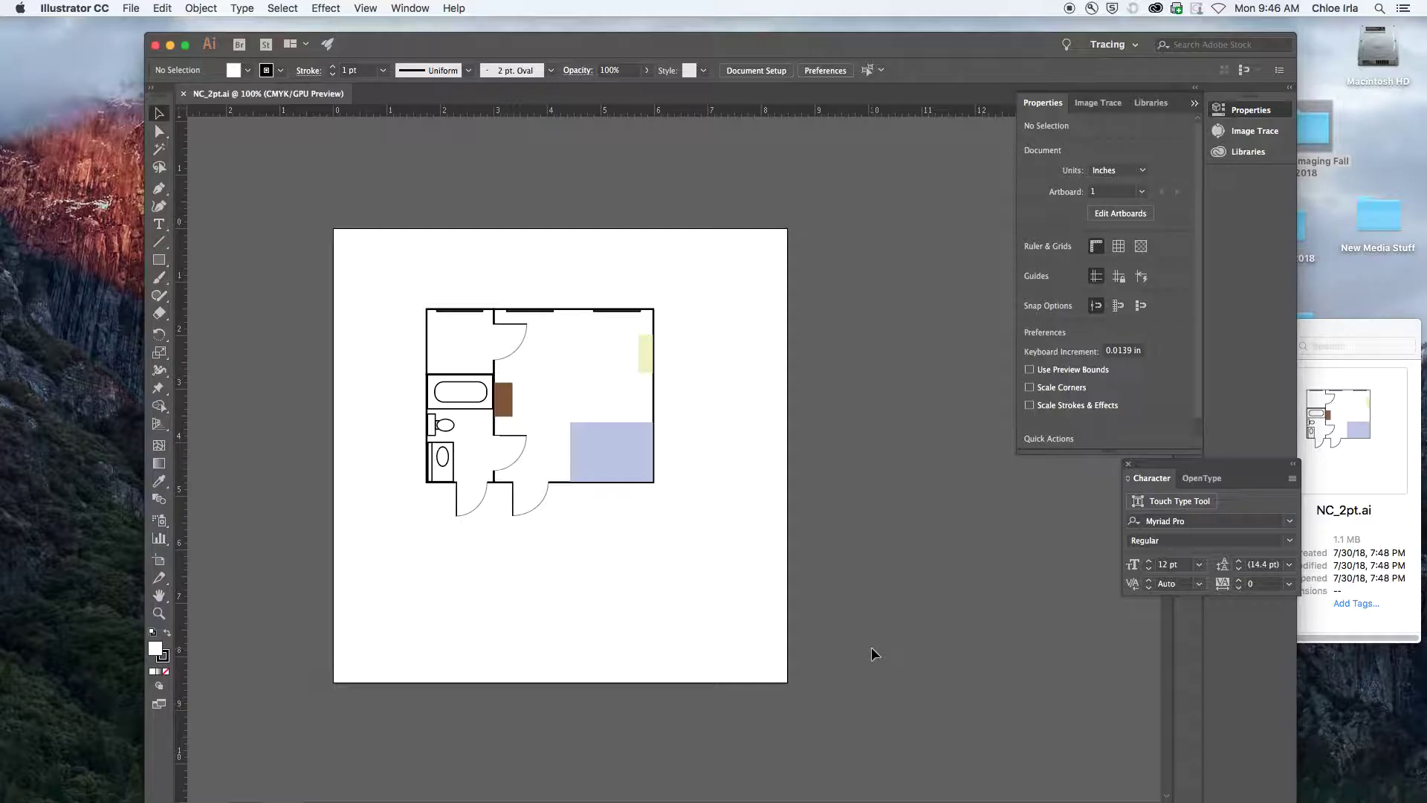
pyautogui.click(130, 8)
# - Save the floor plan in Adobe PDF format as NC_2pt.pdf
pyautogui.click(201, 139)
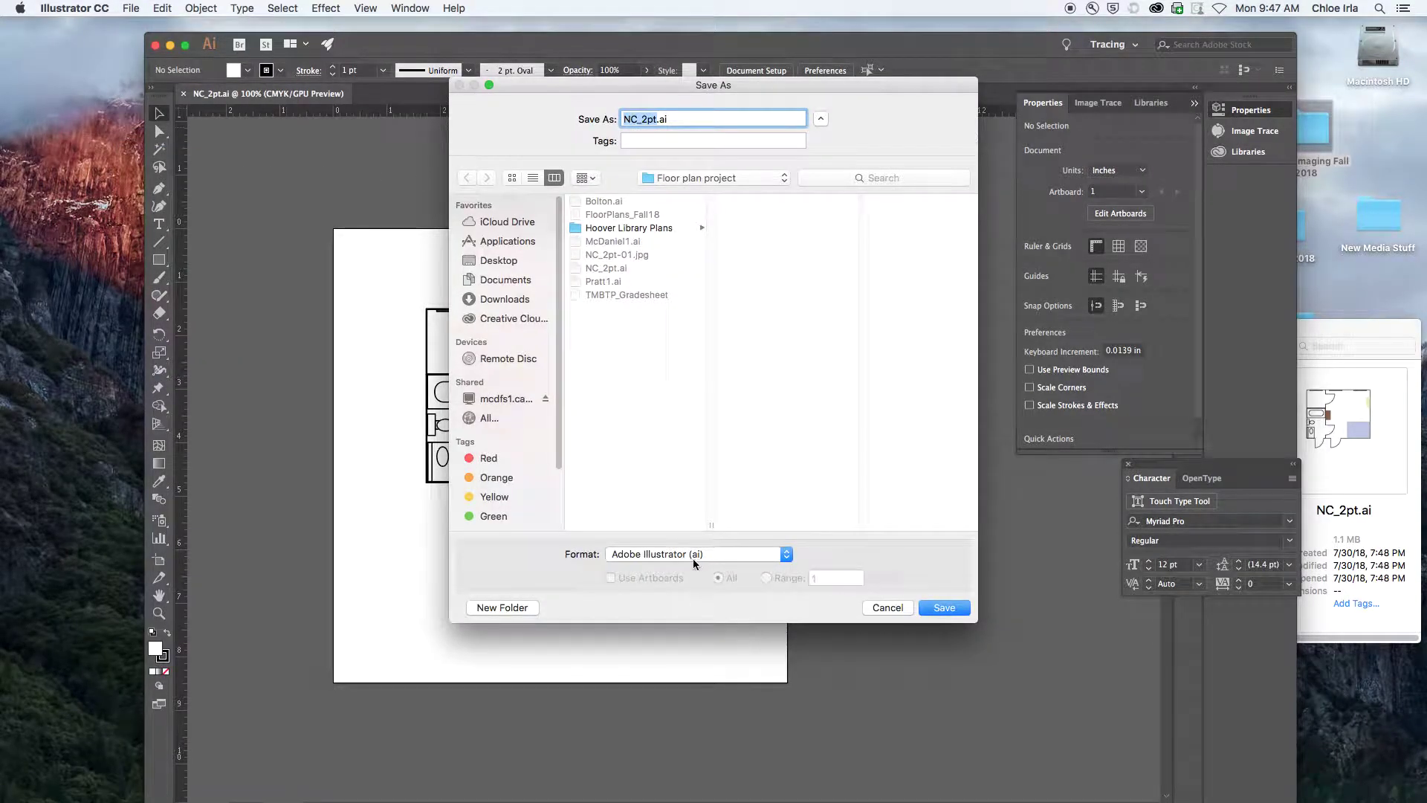
pyautogui.click(699, 553)
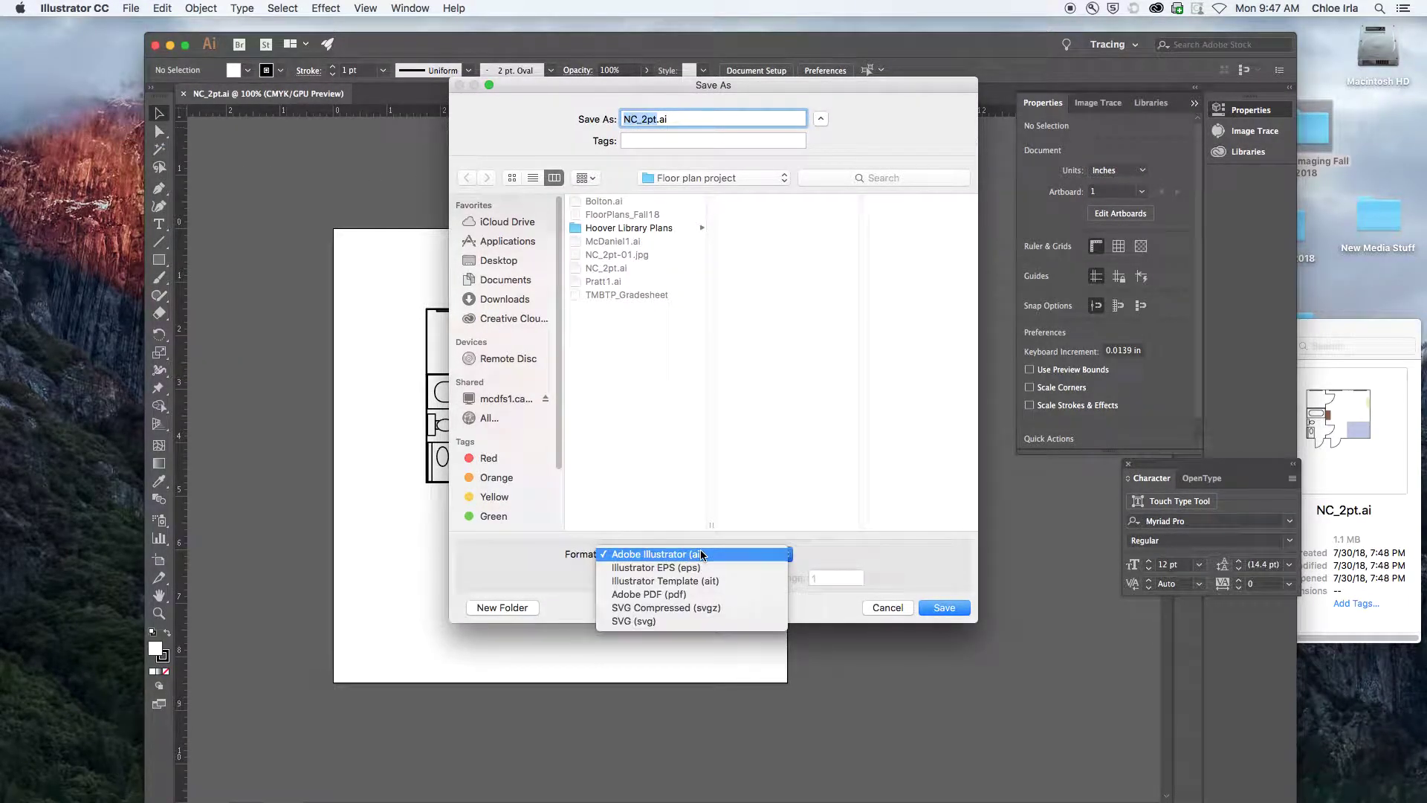
pyautogui.click(749, 595)
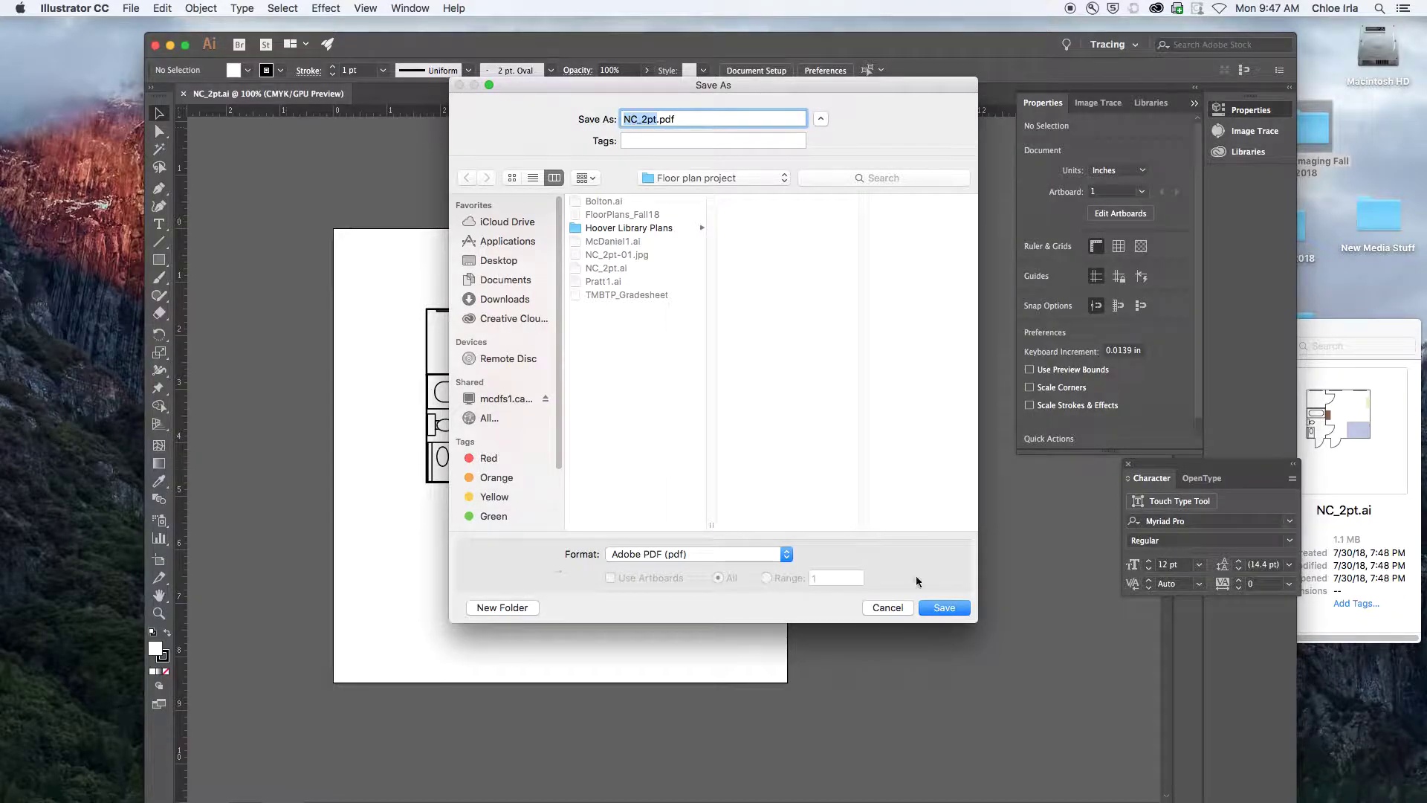
pyautogui.click(943, 605)
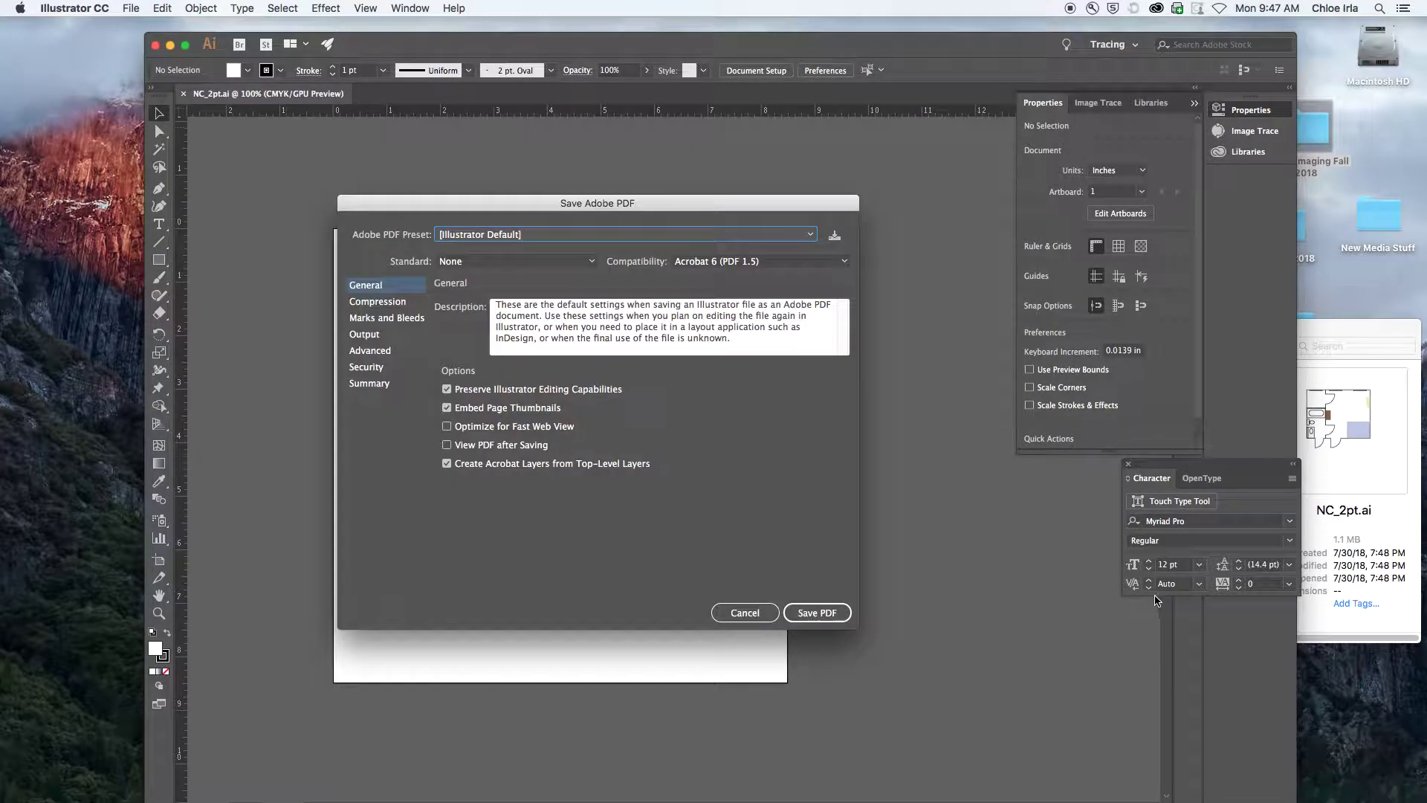
# - Save the PDF using the [High Quality Print] preset
pyautogui.click(811, 237)
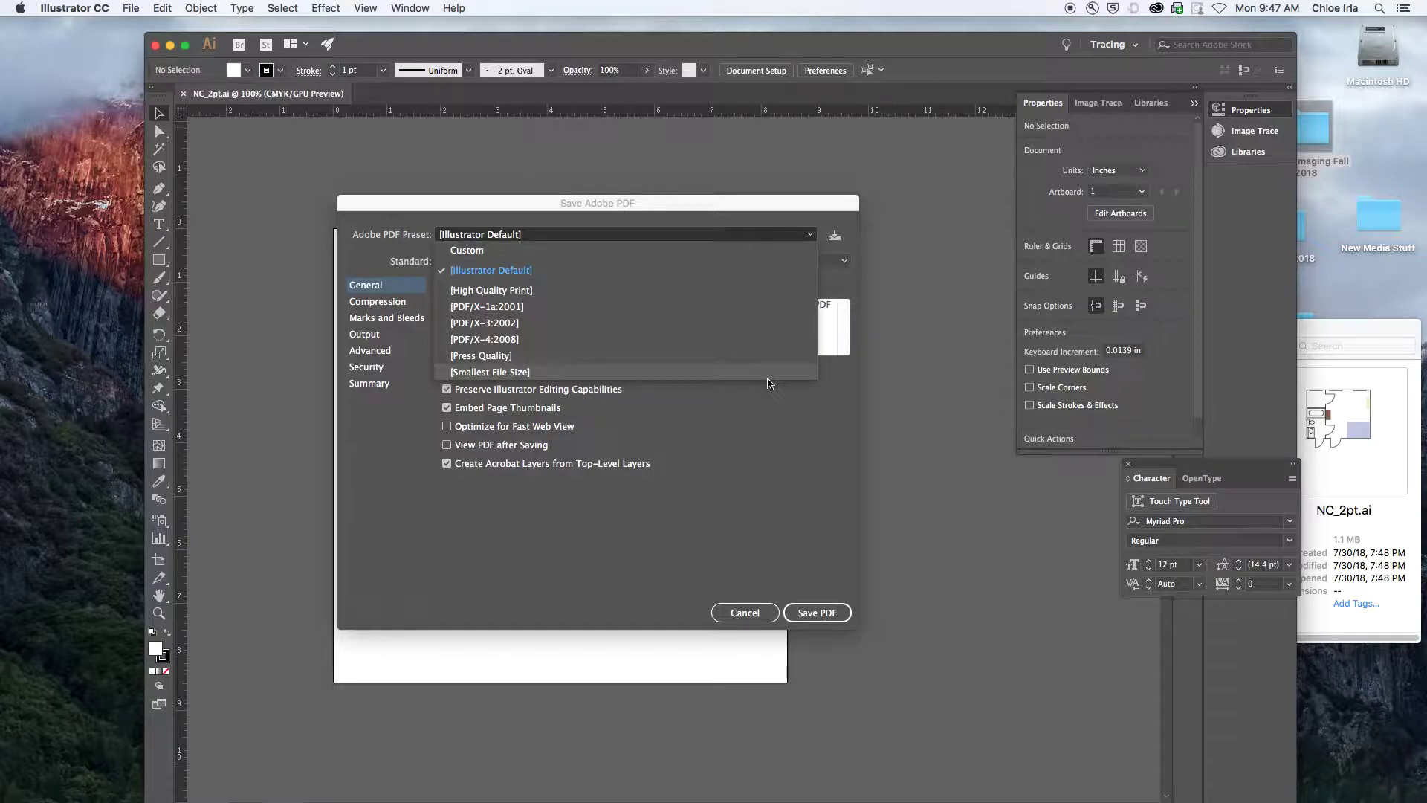
pyautogui.click(784, 296)
pyautogui.click(817, 612)
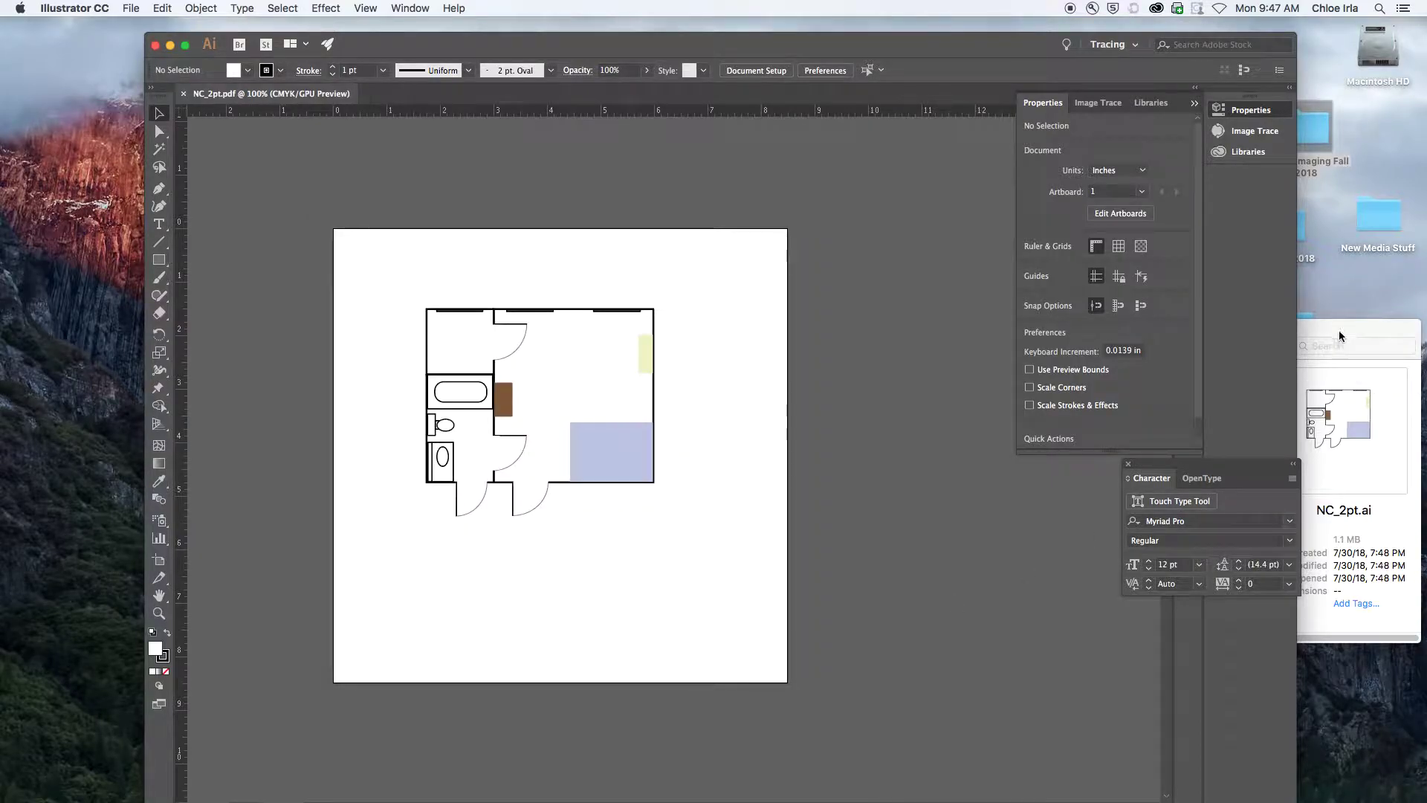
# - Open the exported NC_2pt-01.jpg from the Floor plan project folder in Preview
pyautogui.moveTo(1340, 329); pyautogui.dragTo(1255, 313)
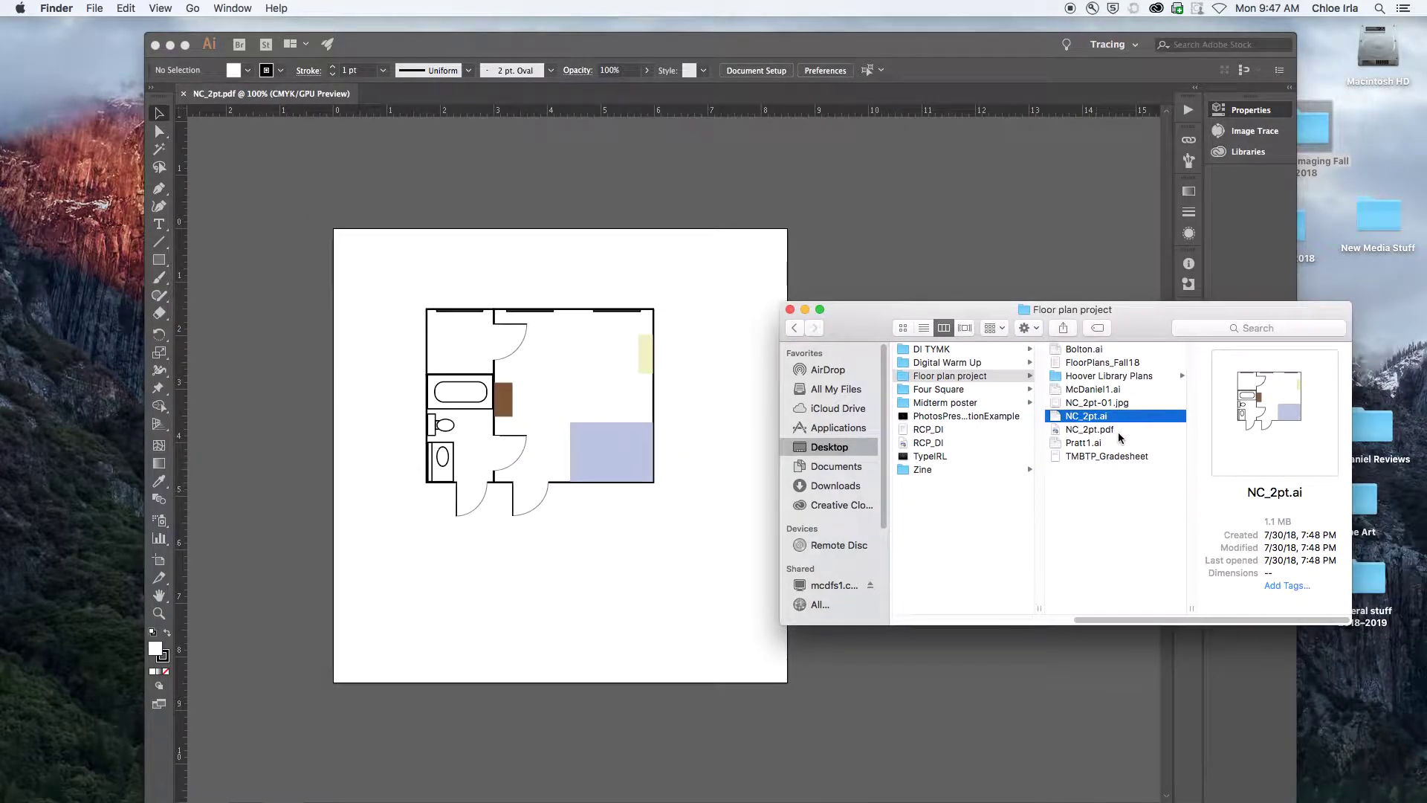
pyautogui.click(1118, 431)
pyautogui.click(1123, 418)
pyautogui.click(1153, 403)
pyautogui.doubleClick(1154, 403)
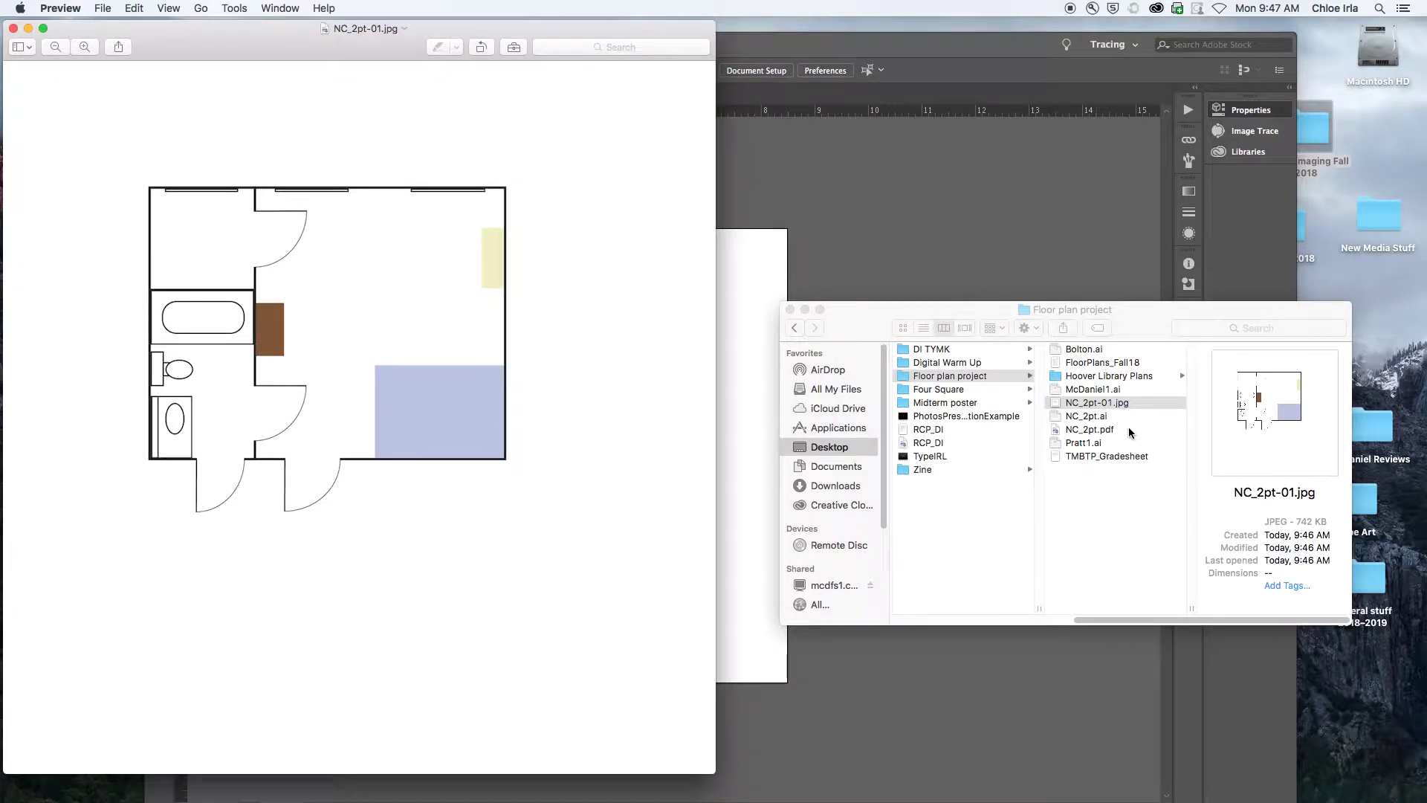
# - Open NC_2pt.pdf in Preview beside the JPEG to compare, then close both previews
pyautogui.doubleClick(1128, 428)
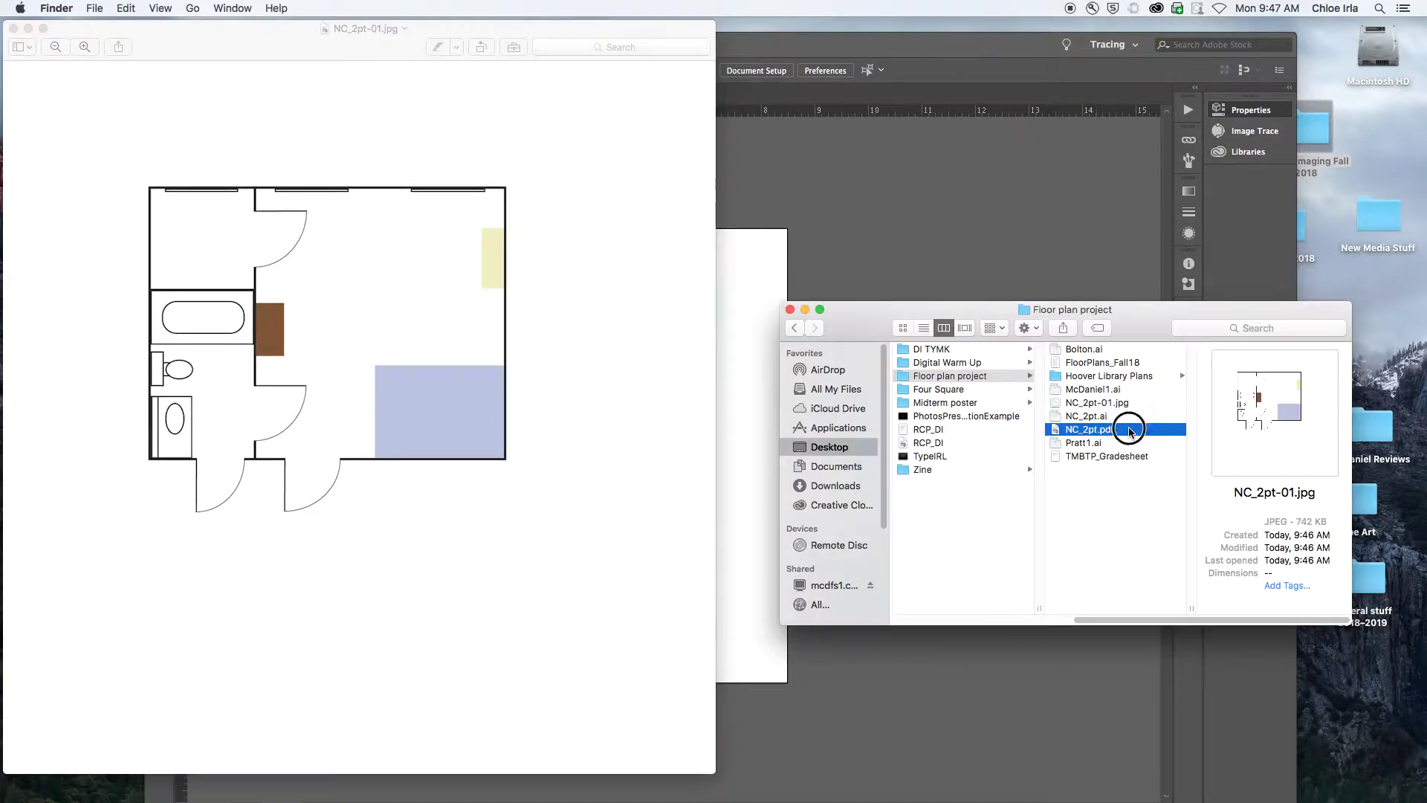
pyautogui.moveTo(247, 47); pyautogui.dragTo(940, 57)
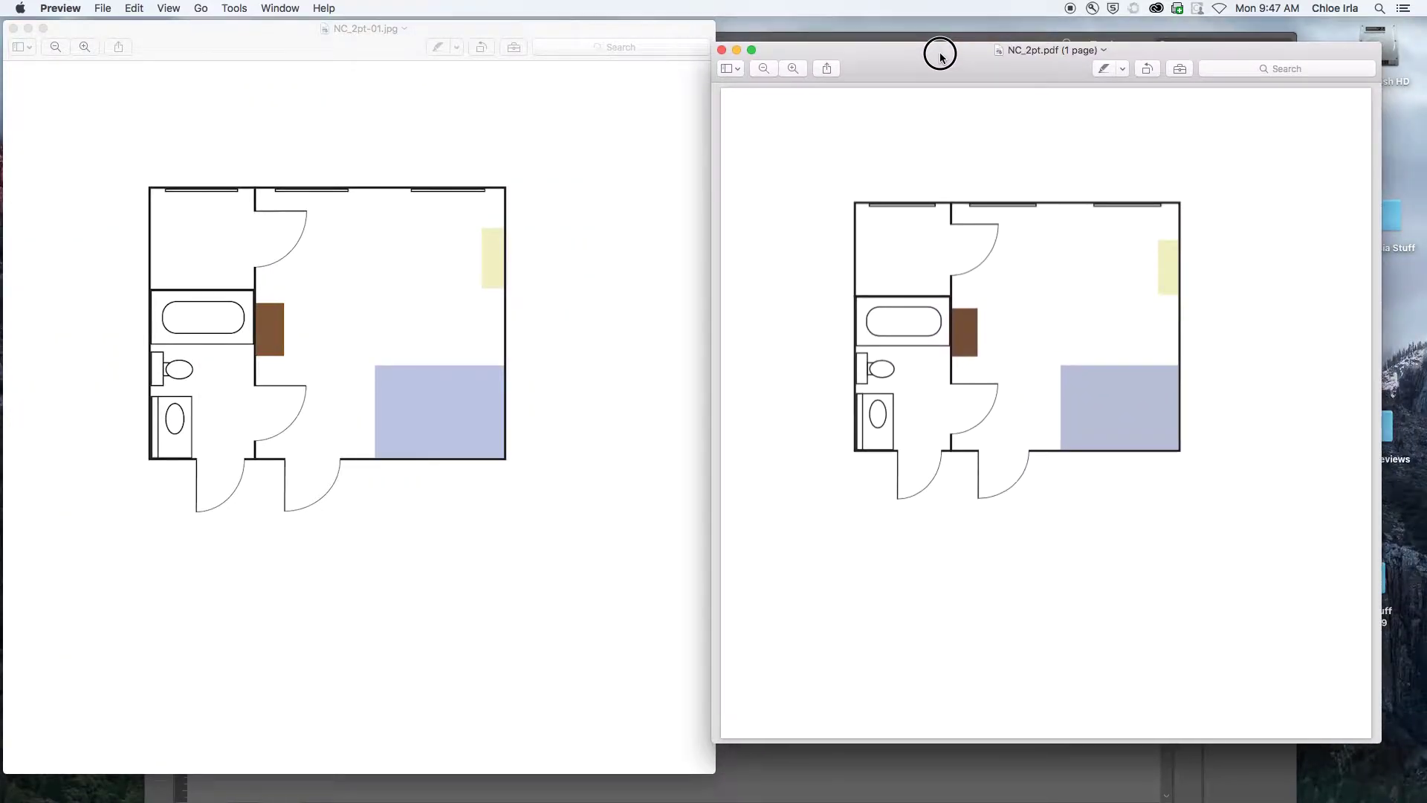
pyautogui.click(721, 50)
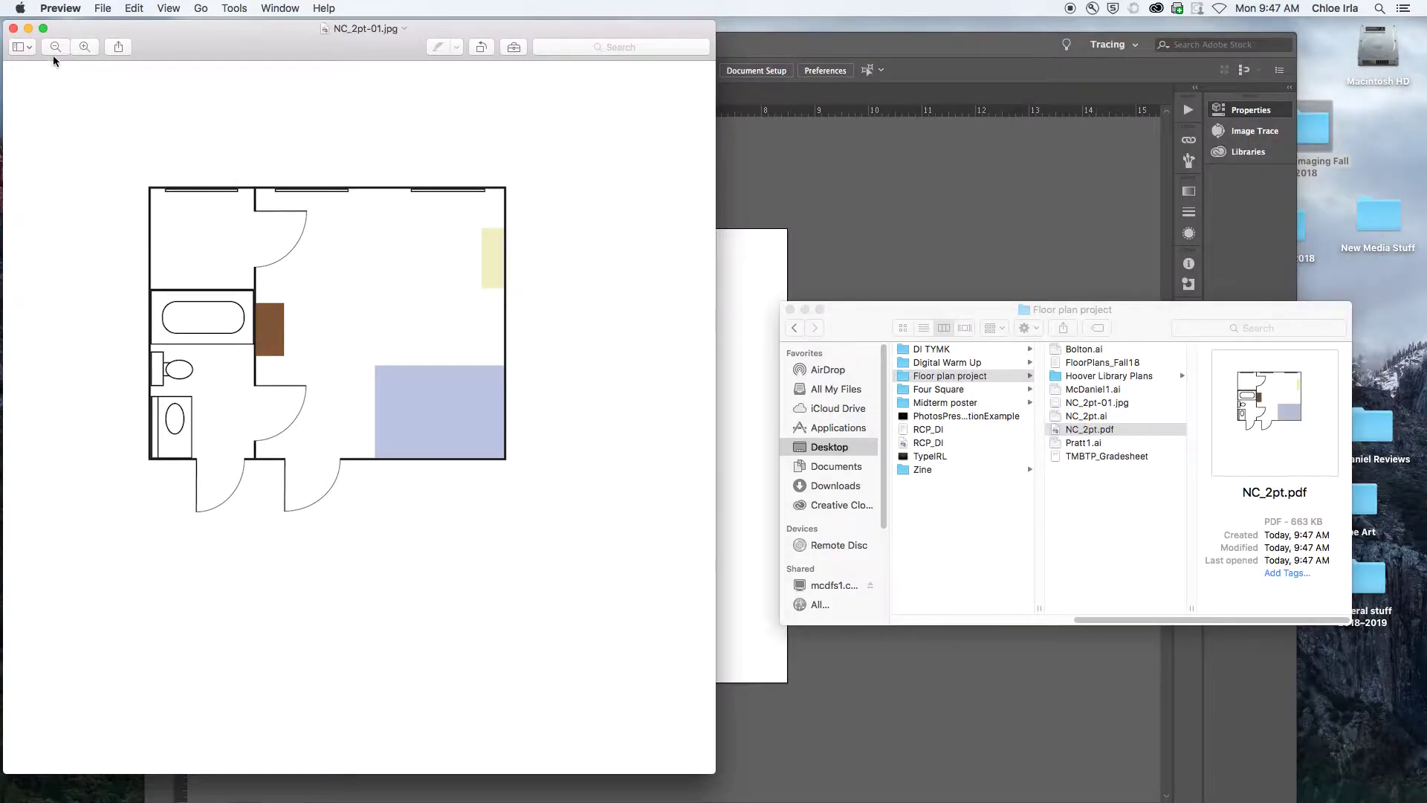
pyautogui.click(14, 28)
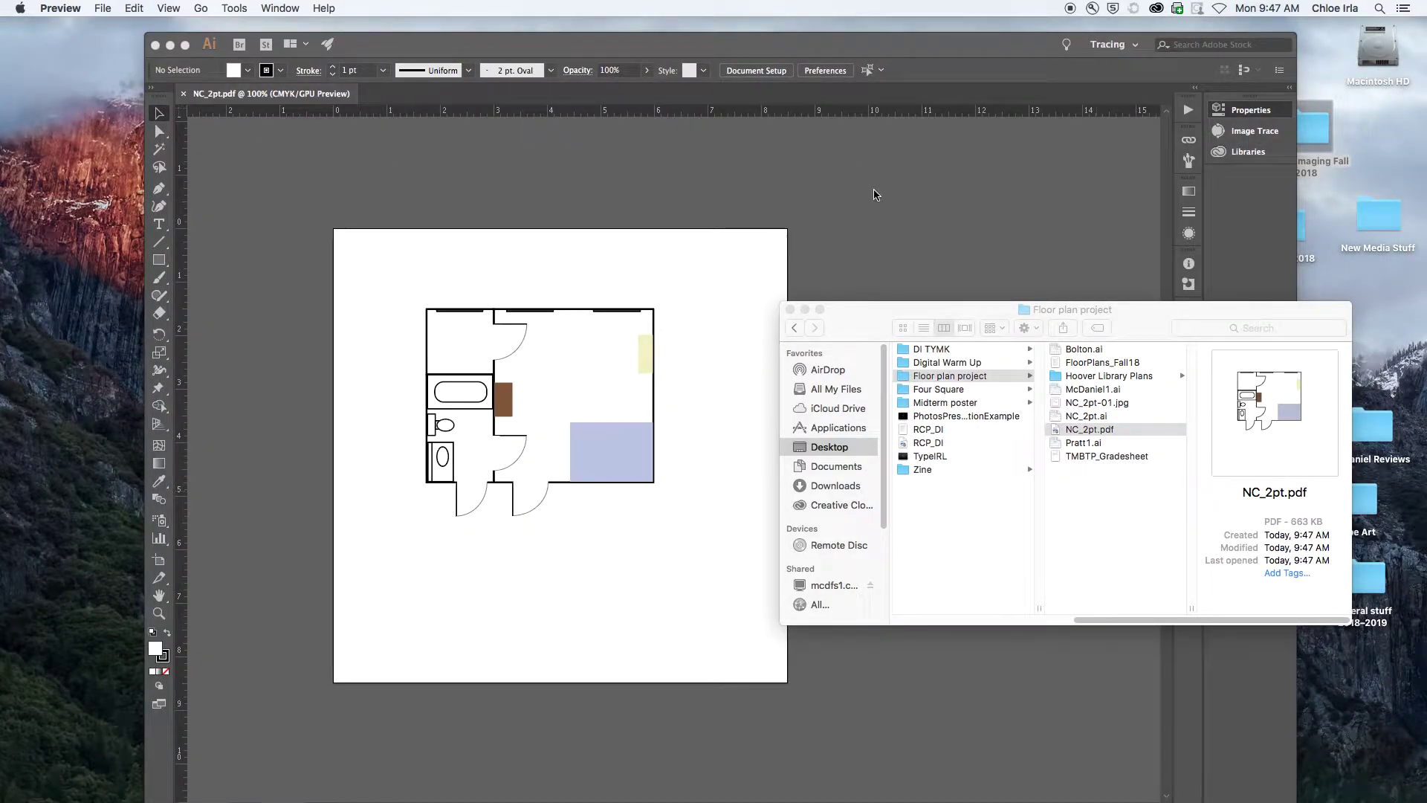